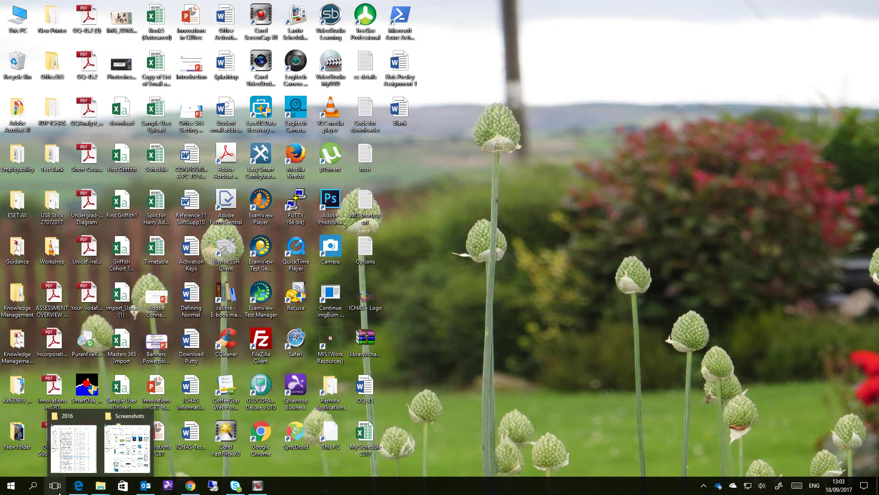
Restore the Moodle dashboard, review its overdue and upcoming assignments, and open The Mental Health Continuum course.
{"action": "left_click", "coordinate": [78, 486]}
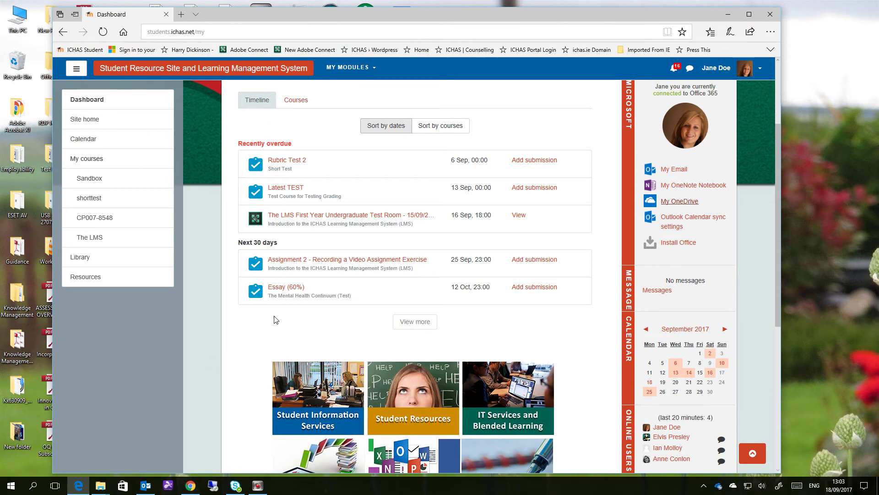
{"action": "scroll", "coordinate": [270, 318], "scroll_direction": "down", "scroll_amount": 3}
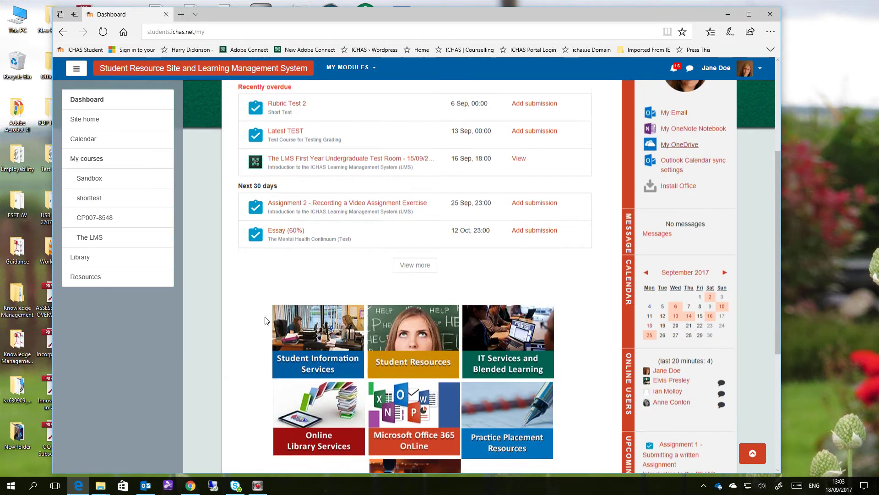
{"action": "scroll", "coordinate": [267, 320], "scroll_direction": "up", "scroll_amount": 3}
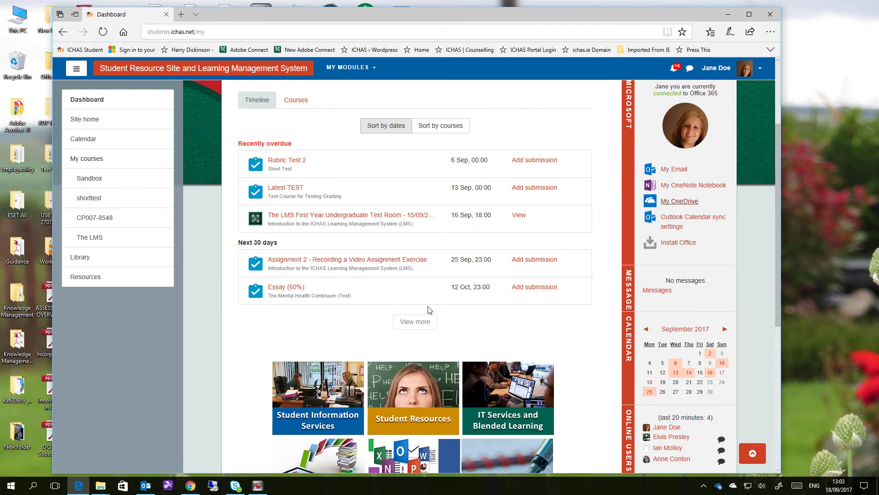
{"action": "scroll", "coordinate": [322, 279], "scroll_direction": "down", "scroll_amount": 2}
{"action": "scroll", "coordinate": [321, 277], "scroll_direction": "down", "scroll_amount": 4}
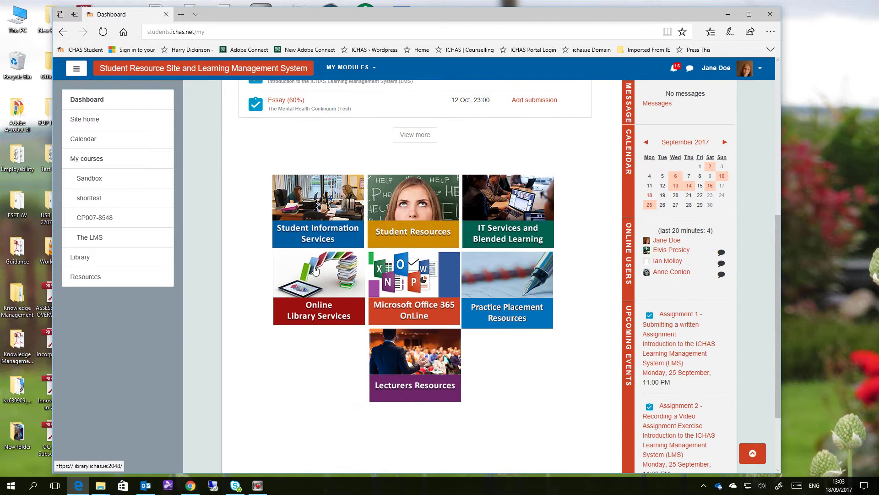
{"action": "scroll", "coordinate": [321, 275], "scroll_direction": "up", "scroll_amount": 2}
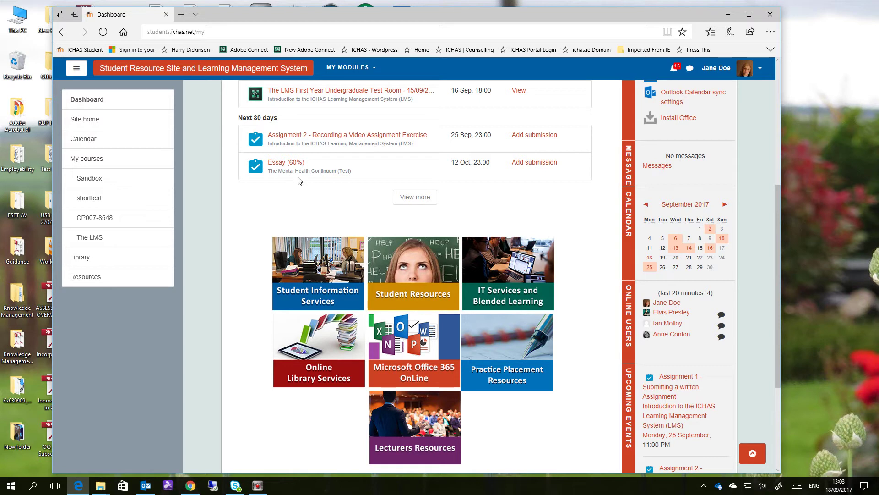
{"action": "left_click", "coordinate": [523, 164]}
Open course CP007-8548 and expand the 8 May - 14 May week to show Essay (60%).
{"action": "left_click", "coordinate": [97, 222]}
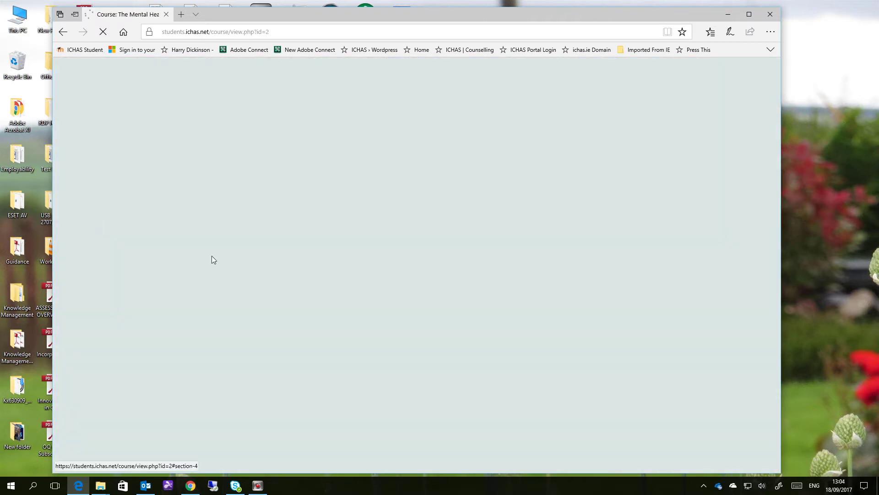
{"action": "scroll", "coordinate": [403, 263], "scroll_direction": "down", "scroll_amount": 10}
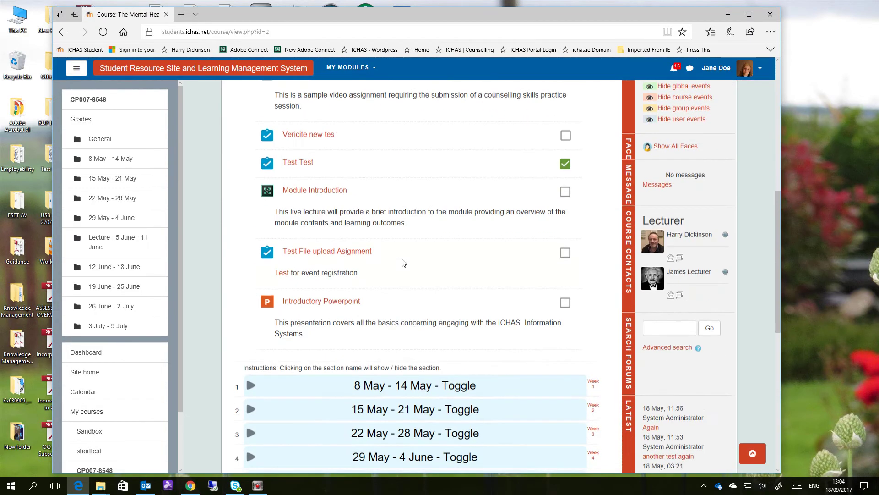
{"action": "left_click", "coordinate": [393, 261]}
{"action": "scroll", "coordinate": [393, 264], "scroll_direction": "down", "scroll_amount": 5}
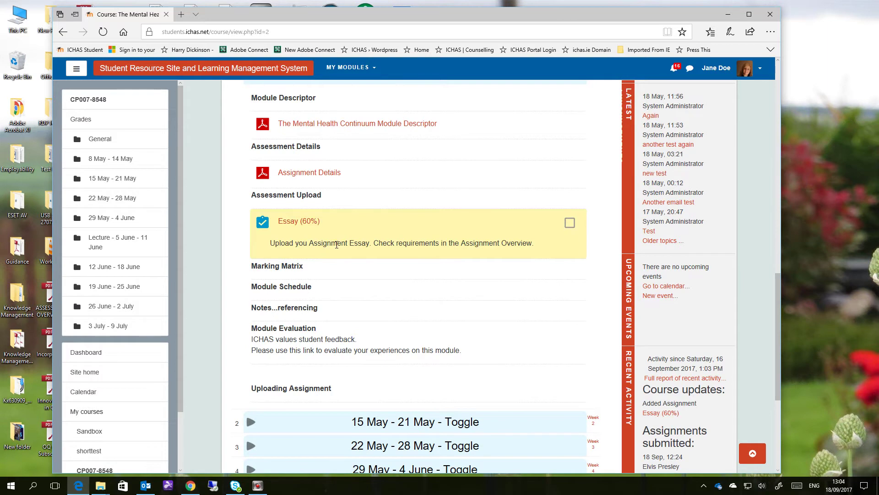
{"action": "scroll", "coordinate": [310, 246], "scroll_direction": "down", "scroll_amount": 1}
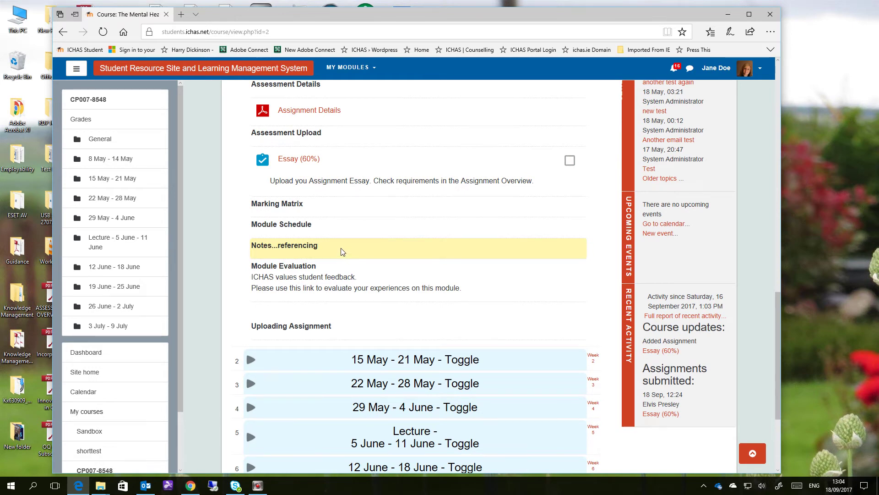
Open the Essay (60%) assignment page, due 12 October 2017, showing no attempt yet.
{"action": "left_click", "coordinate": [294, 165]}
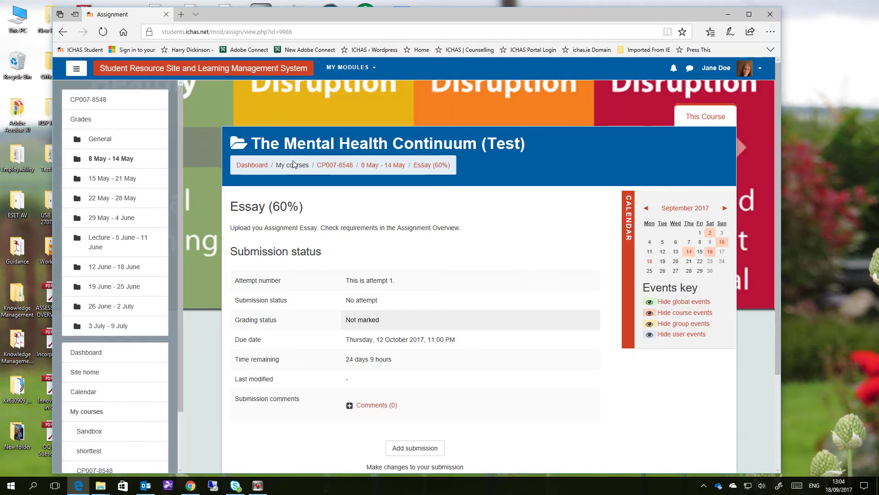
{"action": "scroll", "coordinate": [388, 174], "scroll_direction": "down", "scroll_amount": 2}
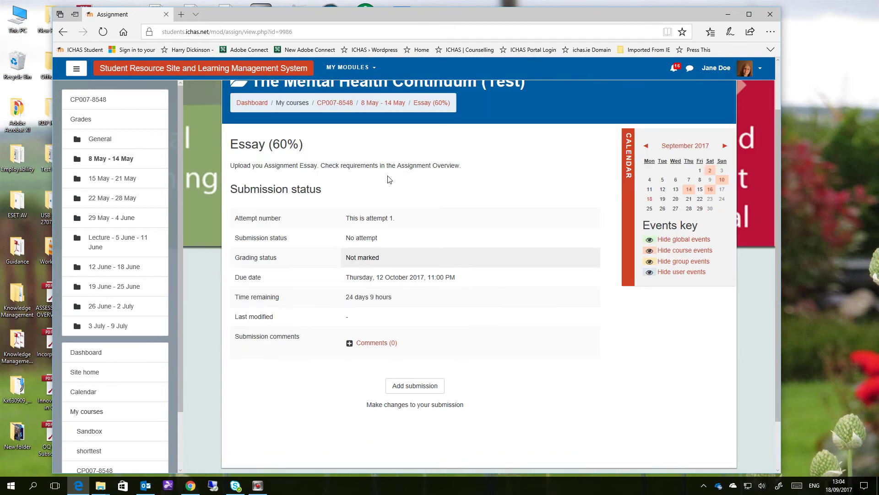
Begin a new Essay (60%) submission and tick the plagiarism policy declaration checkbox.
{"action": "left_click", "coordinate": [420, 389]}
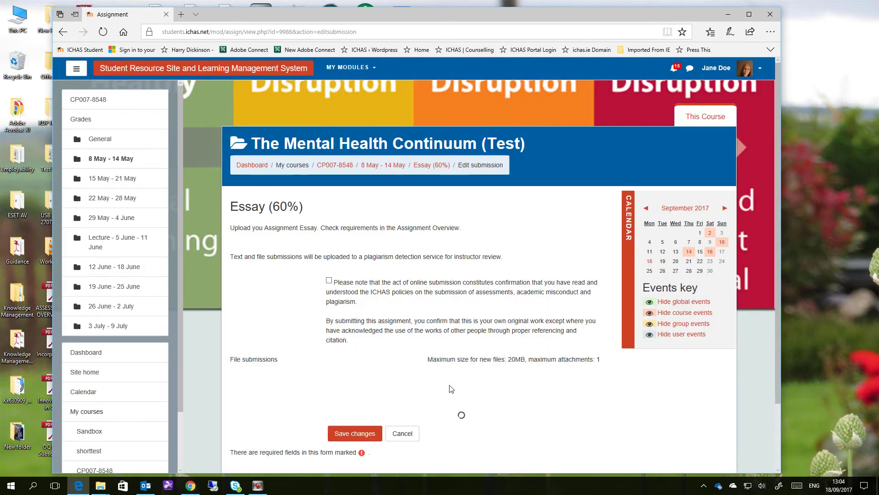
{"action": "scroll", "coordinate": [458, 389], "scroll_direction": "down", "scroll_amount": 2}
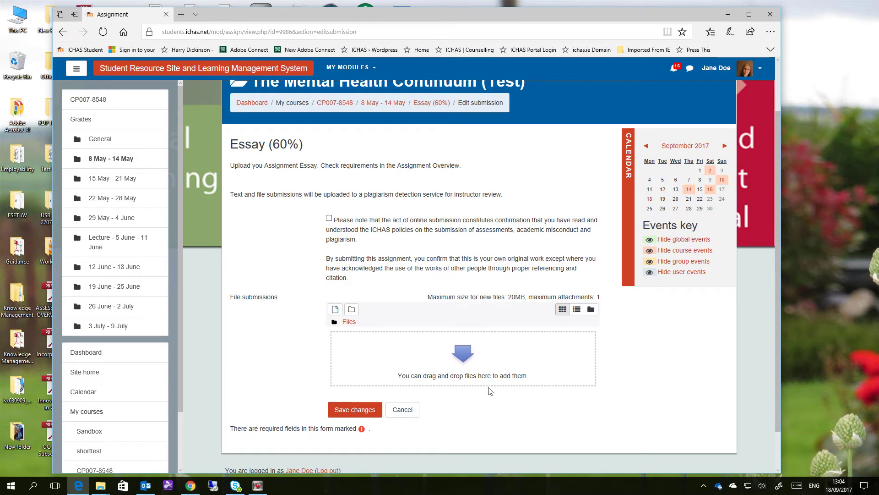
{"action": "left_click", "coordinate": [329, 219]}
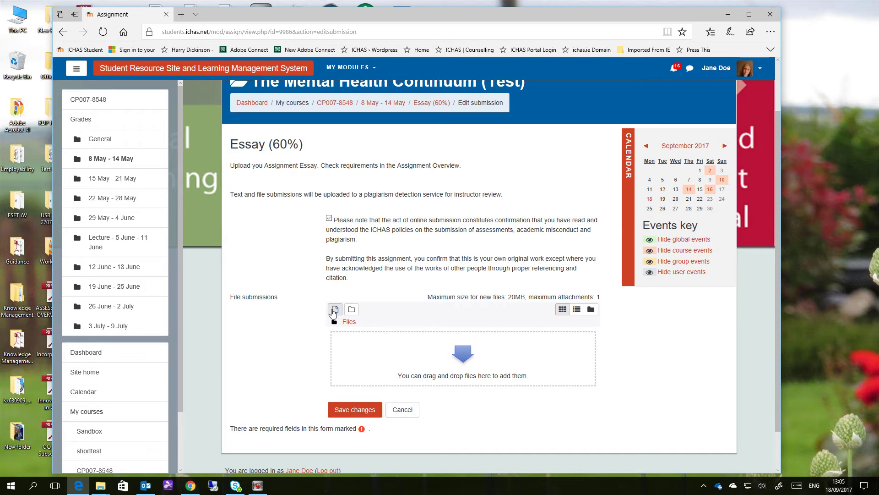
Open the file picker's upload form, cancelling the Windows Open dialog without choosing a file.
{"action": "left_click", "coordinate": [333, 311]}
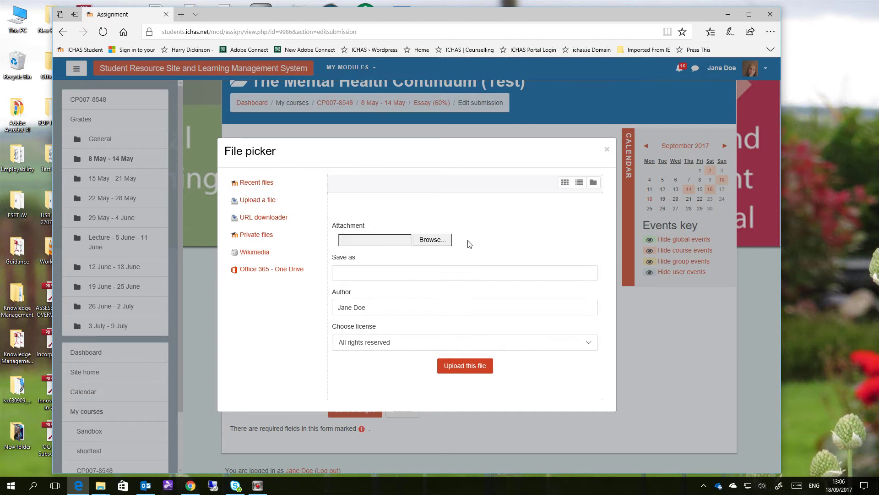
{"action": "left_click", "coordinate": [432, 243]}
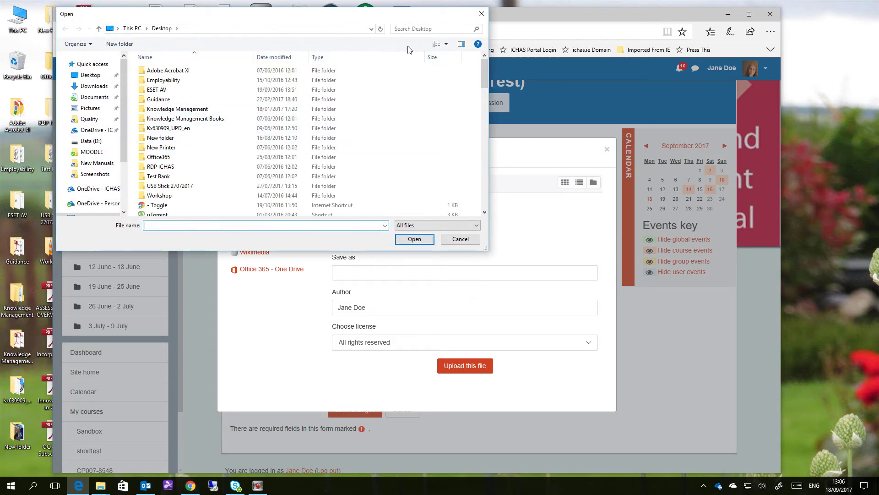
{"action": "left_click", "coordinate": [461, 240]}
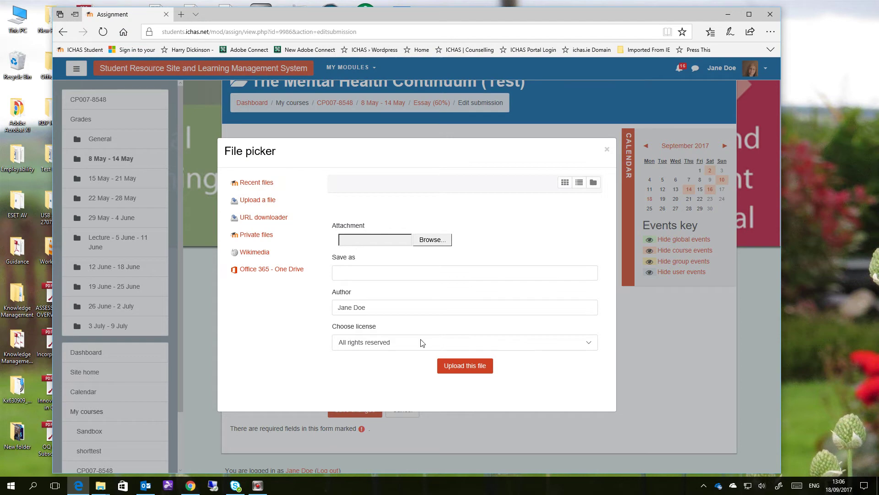
Browse the Office 365 OneDrive folder to list the Mental Health Essay .docx.
{"action": "left_click", "coordinate": [277, 271]}
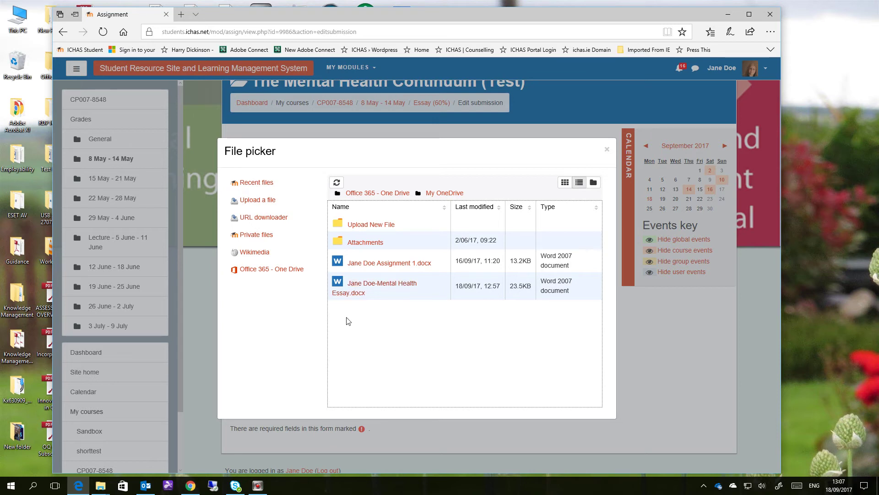
Select the Mental Health Essay .docx and attach it to the submission's file area.
{"action": "left_click", "coordinate": [359, 286]}
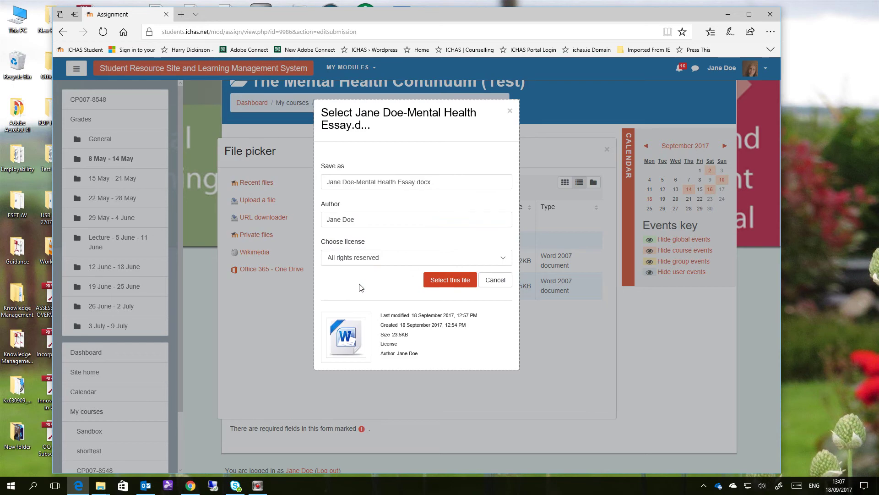
{"action": "left_click", "coordinate": [455, 283]}
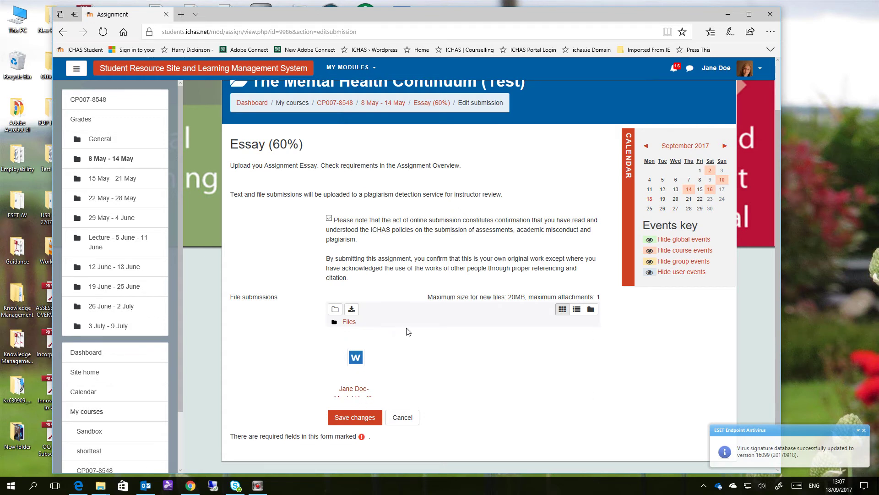
{"action": "scroll", "coordinate": [408, 332], "scroll_direction": "down", "scroll_amount": 1}
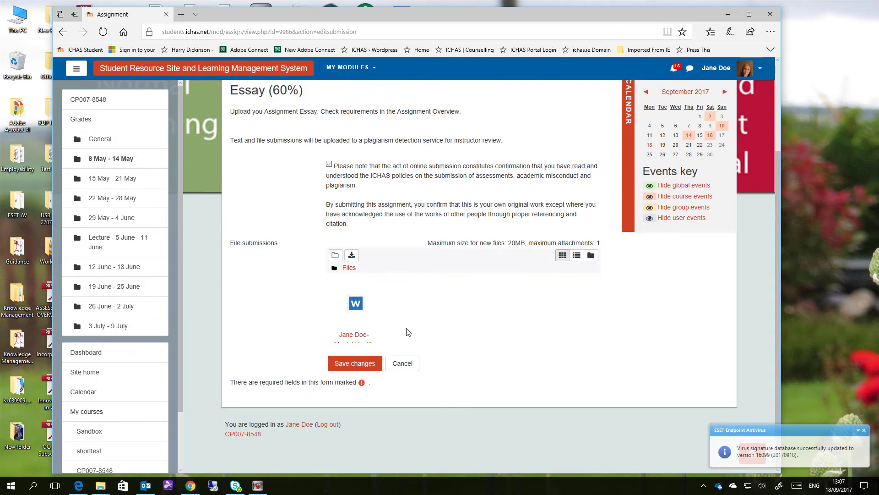
Save the submission so the essay shows Submitted for grading.
{"action": "left_click", "coordinate": [355, 367]}
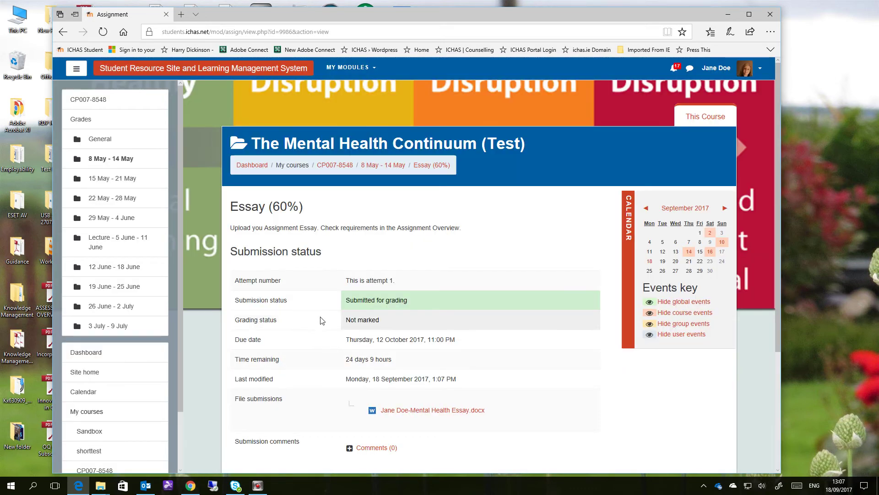
{"action": "scroll", "coordinate": [322, 319], "scroll_direction": "down", "scroll_amount": 4}
{"action": "scroll", "coordinate": [319, 320], "scroll_direction": "up", "scroll_amount": 3}
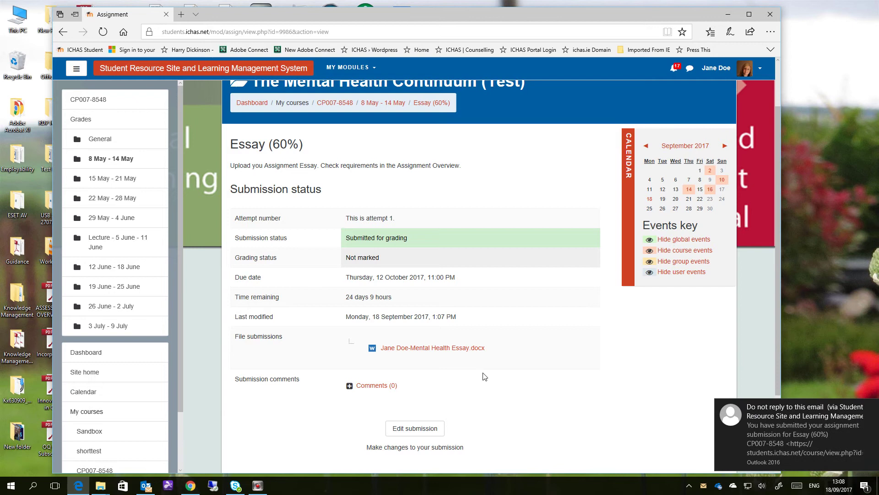
{"action": "left_click_drag", "start_coordinate": [442, 15], "coordinate": [424, 19]}
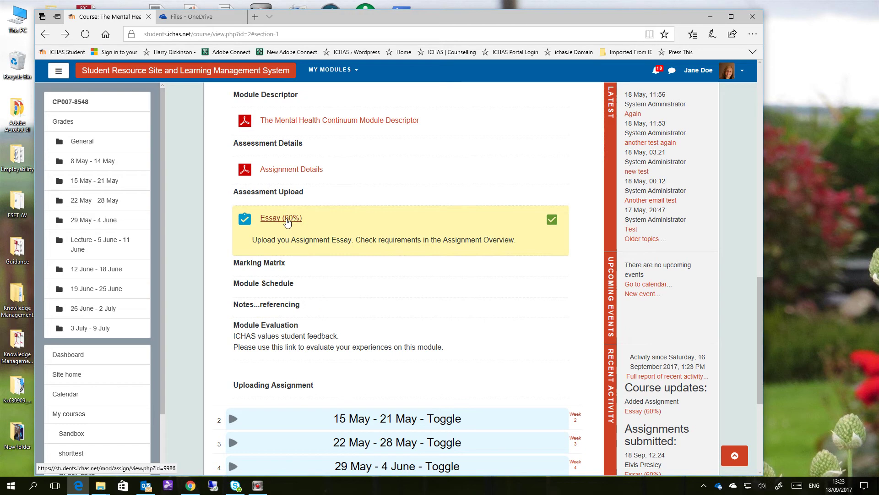
From the Essay (60%) page, open the submitted file's Similarity 13% VeriCite report.
{"action": "left_click", "coordinate": [287, 222]}
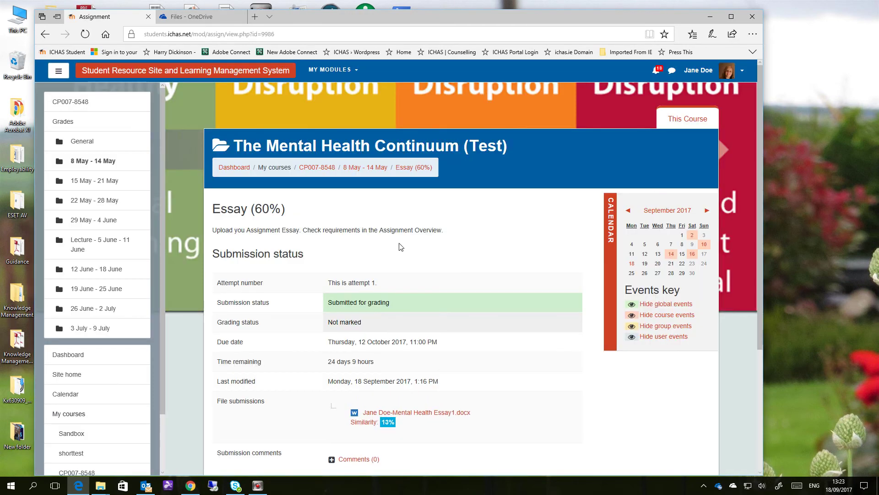
{"action": "scroll", "coordinate": [396, 248], "scroll_direction": "down", "scroll_amount": 3}
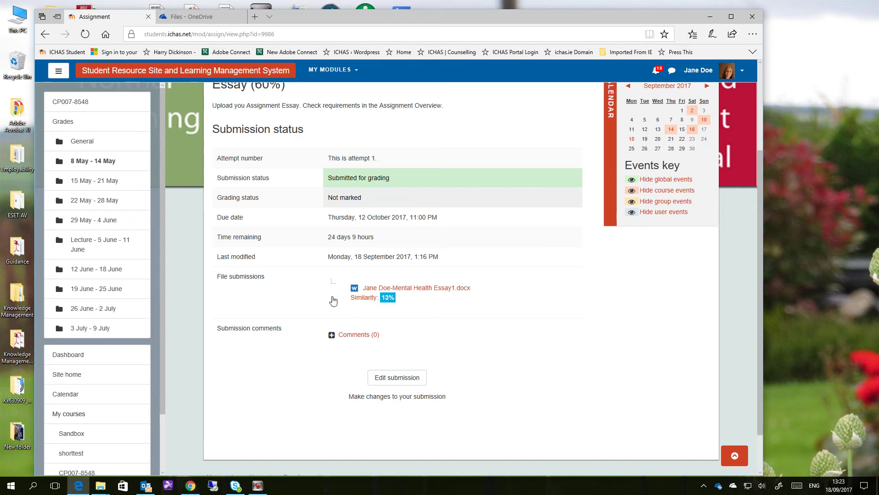
{"action": "left_click", "coordinate": [364, 298]}
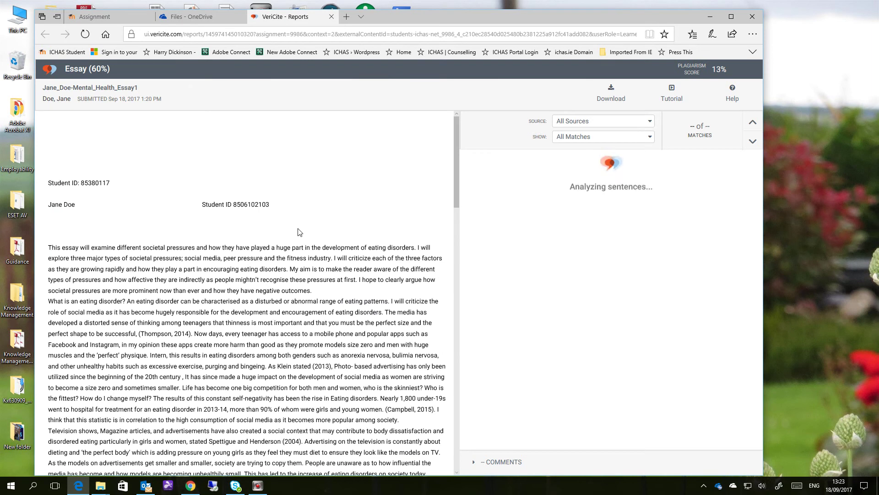
Scroll the VeriCite report until highlighted matches and seven top web sources load.
{"action": "scroll", "coordinate": [298, 234], "scroll_direction": "down", "scroll_amount": 6}
{"action": "scroll", "coordinate": [299, 236], "scroll_direction": "down", "scroll_amount": 8}
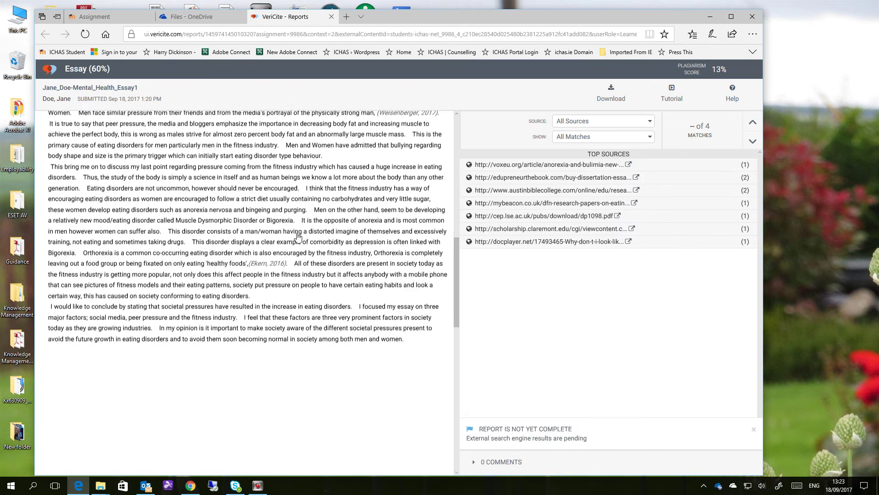
{"action": "scroll", "coordinate": [296, 236], "scroll_direction": "up", "scroll_amount": 12}
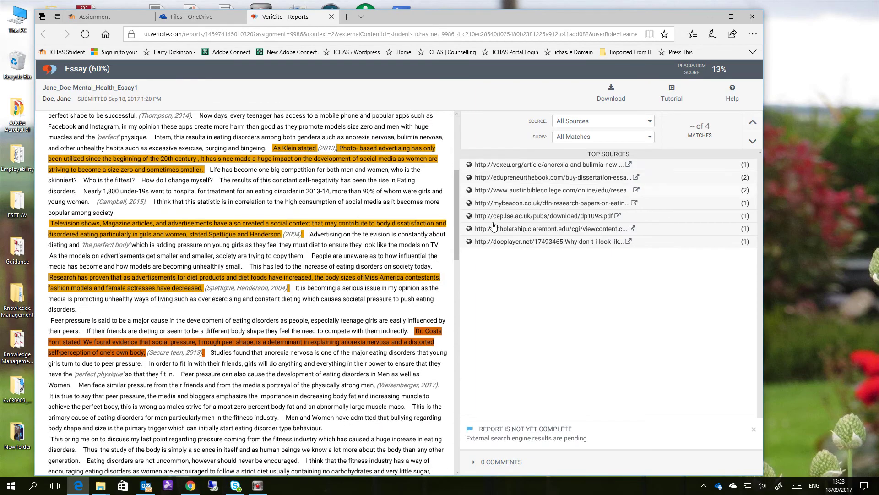
{"action": "scroll", "coordinate": [412, 241], "scroll_direction": "up", "scroll_amount": 3}
{"action": "scroll", "coordinate": [414, 238], "scroll_direction": "down", "scroll_amount": 3}
{"action": "scroll", "coordinate": [406, 326], "scroll_direction": "down", "scroll_amount": 4}
{"action": "scroll", "coordinate": [406, 329], "scroll_direction": "up", "scroll_amount": 5}
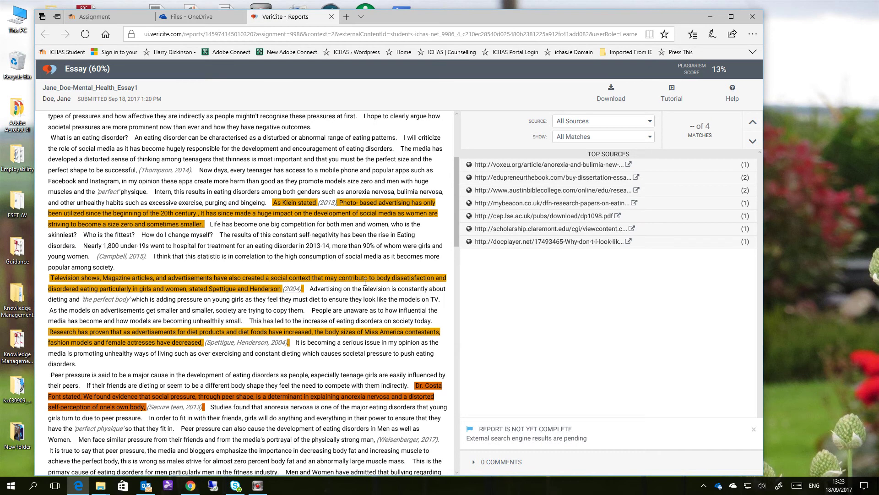
{"action": "left_click", "coordinate": [650, 139]}
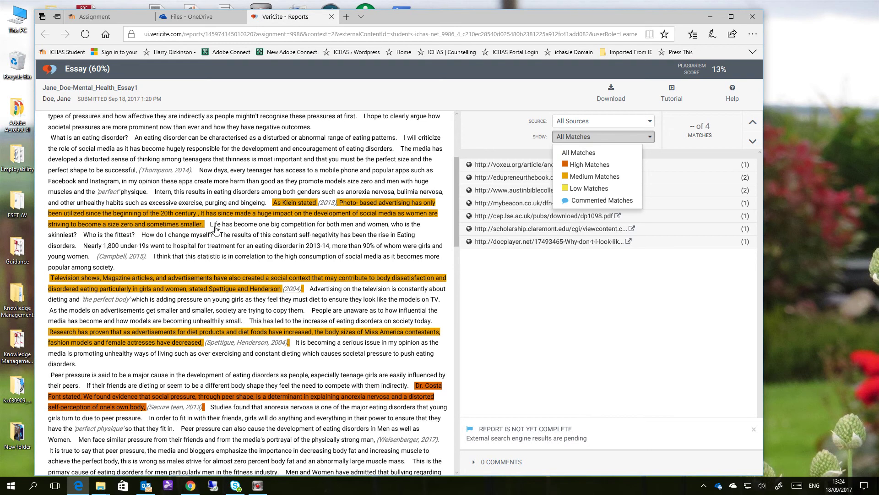
{"action": "left_click", "coordinate": [502, 295]}
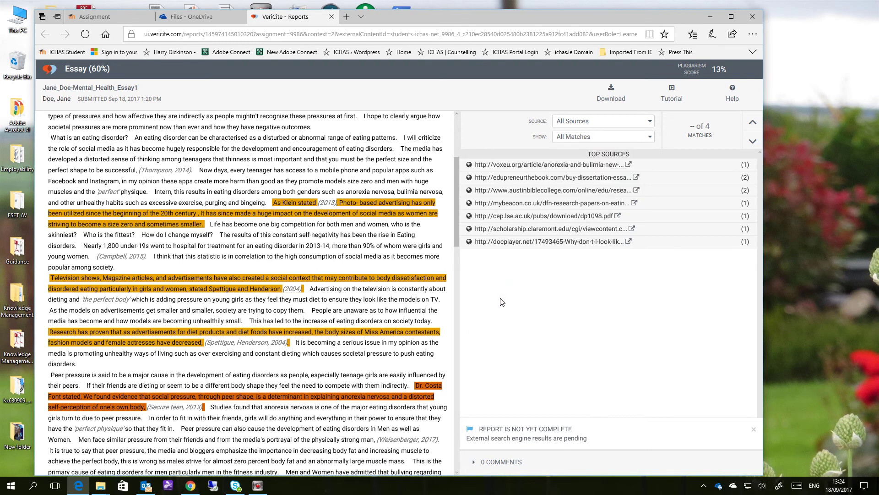
{"action": "scroll", "coordinate": [293, 281], "scroll_direction": "down", "scroll_amount": 5}
{"action": "scroll", "coordinate": [298, 290], "scroll_direction": "up", "scroll_amount": 5}
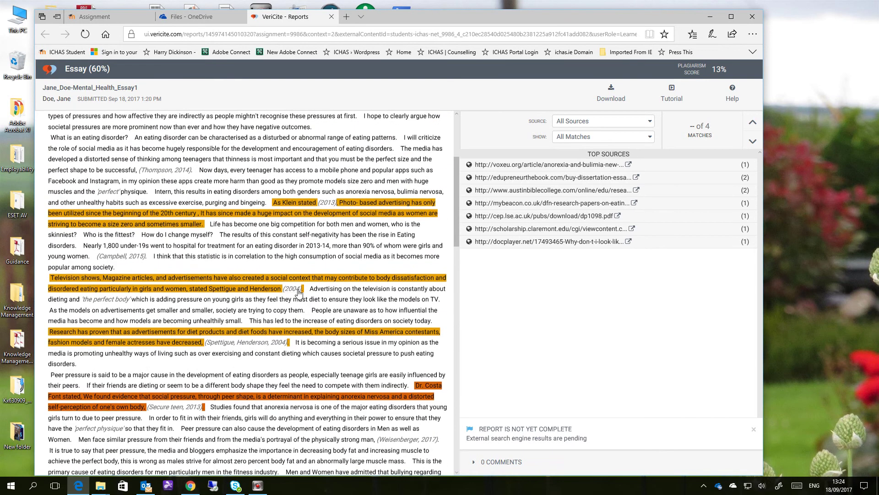
{"action": "scroll", "coordinate": [302, 302], "scroll_direction": "up", "scroll_amount": 3}
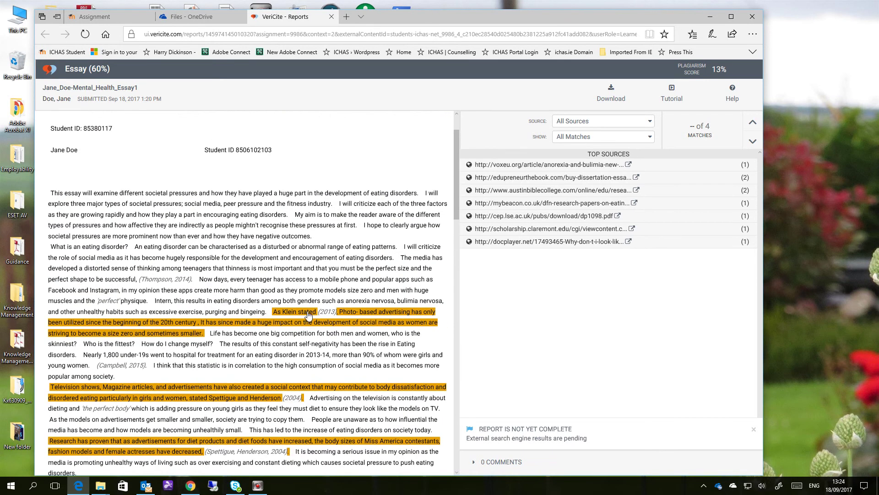
{"action": "scroll", "coordinate": [308, 316], "scroll_direction": "down", "scroll_amount": 3}
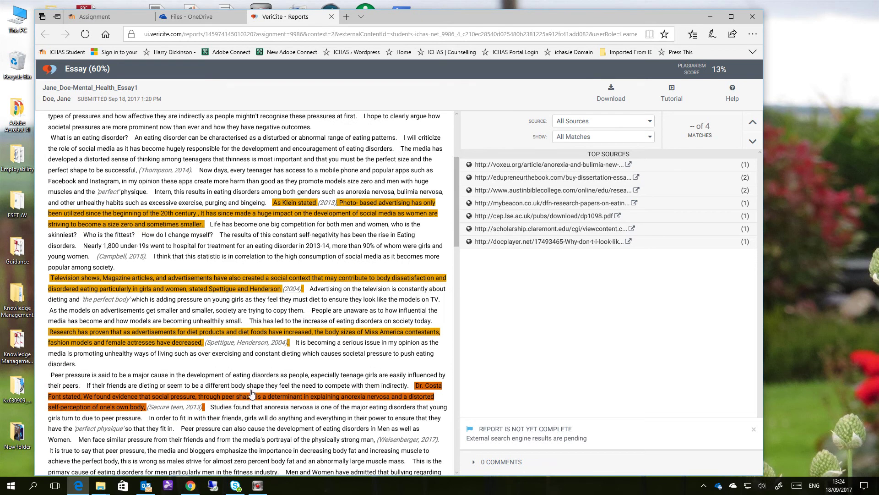
{"action": "scroll", "coordinate": [246, 406], "scroll_direction": "down", "scroll_amount": 1}
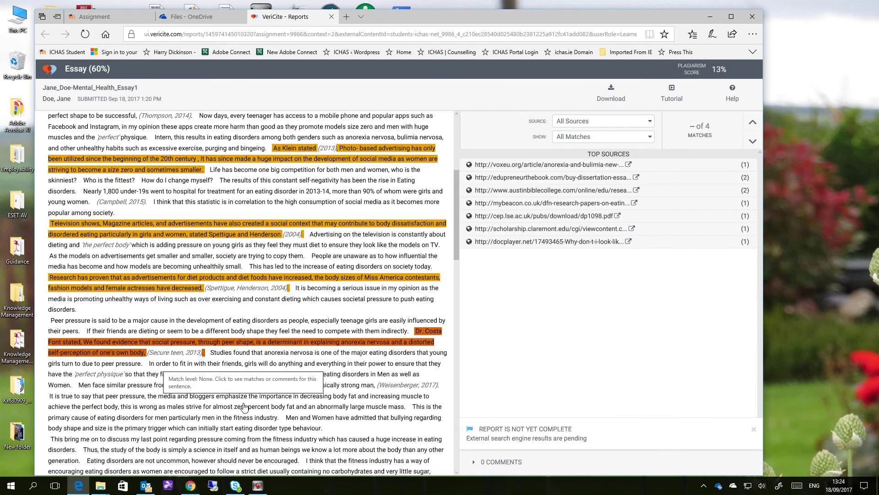
{"action": "scroll", "coordinate": [245, 406], "scroll_direction": "down", "scroll_amount": 1}
{"action": "scroll", "coordinate": [210, 302], "scroll_direction": "up", "scroll_amount": 2}
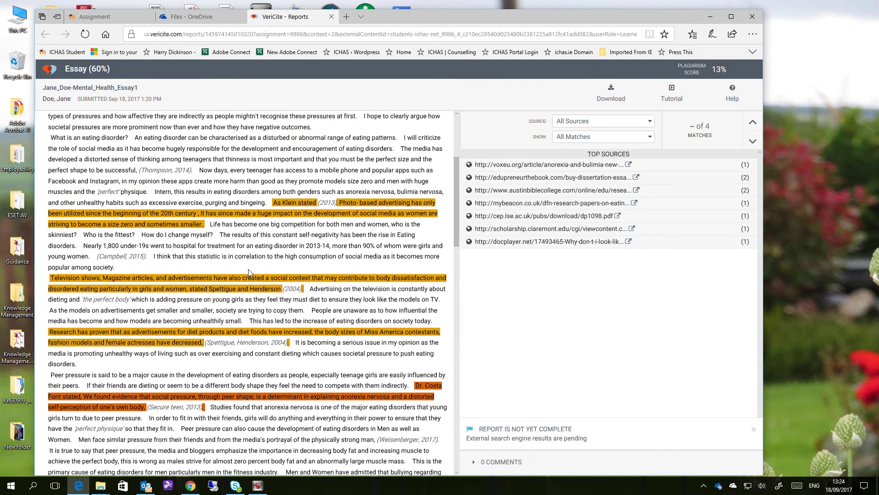
{"action": "scroll", "coordinate": [263, 295], "scroll_direction": "up", "scroll_amount": 2}
{"action": "scroll", "coordinate": [263, 295], "scroll_direction": "down", "scroll_amount": 3}
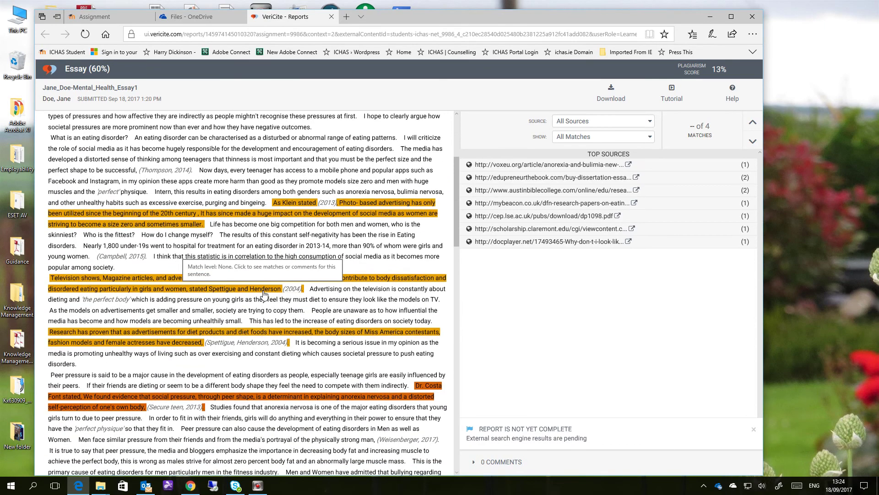
{"action": "scroll", "coordinate": [264, 295], "scroll_direction": "down", "scroll_amount": 1}
{"action": "scroll", "coordinate": [293, 238], "scroll_direction": "up", "scroll_amount": 2}
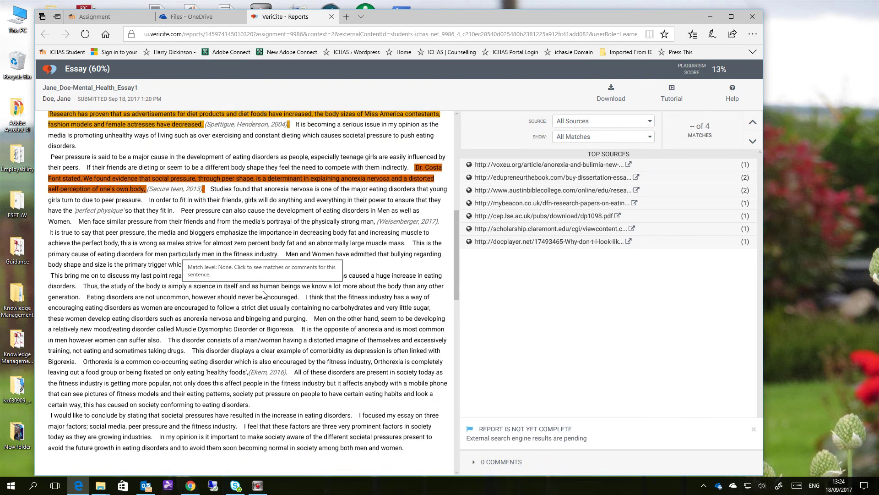
{"action": "scroll", "coordinate": [314, 227], "scroll_direction": "up", "scroll_amount": 3}
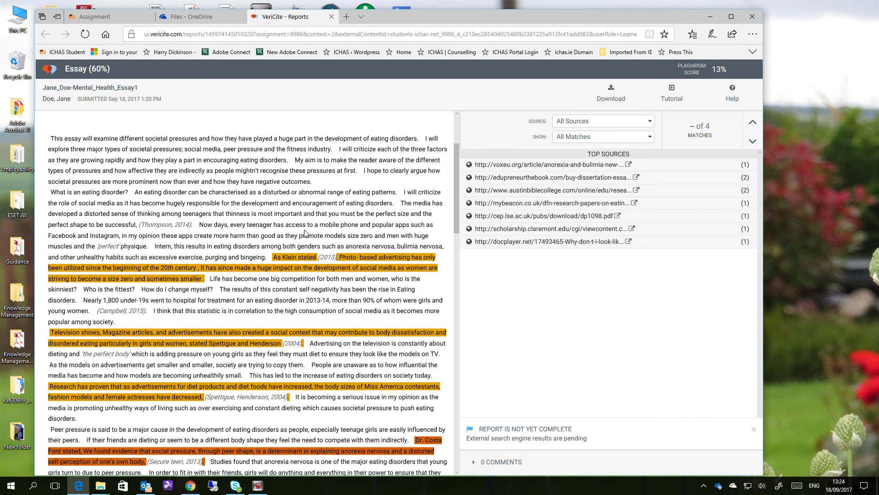
{"action": "scroll", "coordinate": [304, 234], "scroll_direction": "down", "scroll_amount": 1}
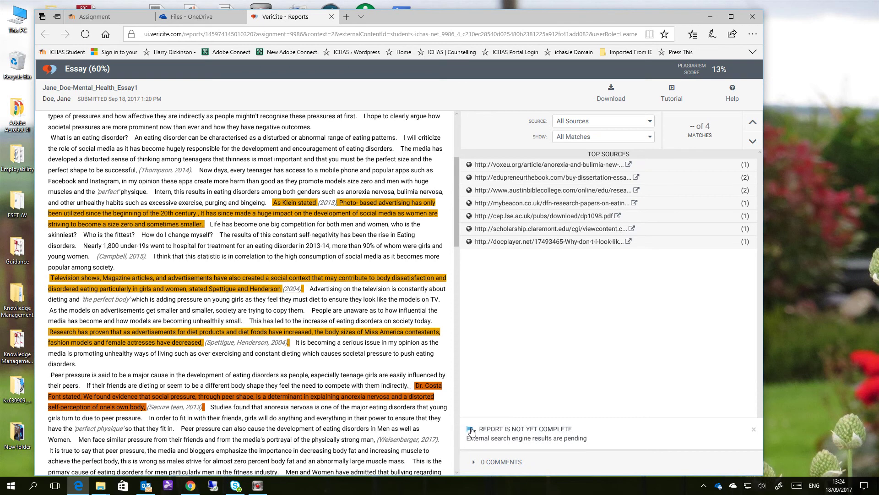
Expand the 'Report is not yet complete' banner to see which databases the report has searched.
{"action": "left_click", "coordinate": [513, 431]}
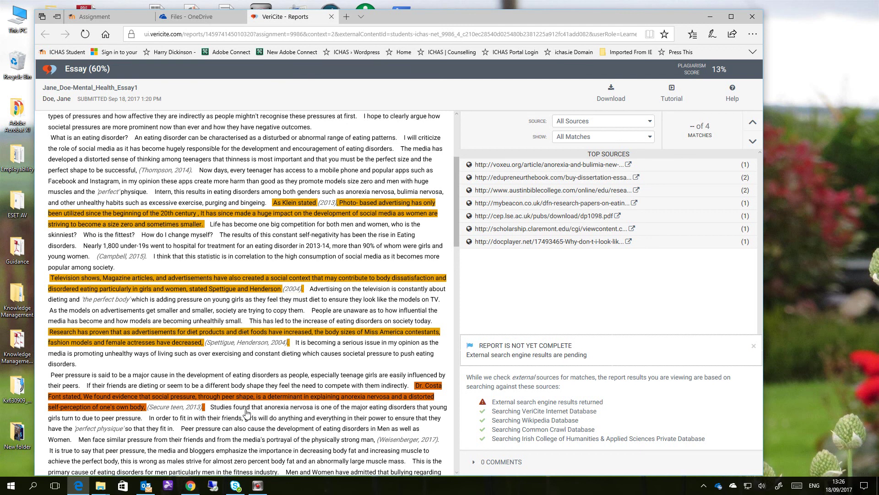
{"action": "scroll", "coordinate": [242, 408], "scroll_direction": "down", "scroll_amount": 3}
{"action": "scroll", "coordinate": [243, 408], "scroll_direction": "down", "scroll_amount": 1}
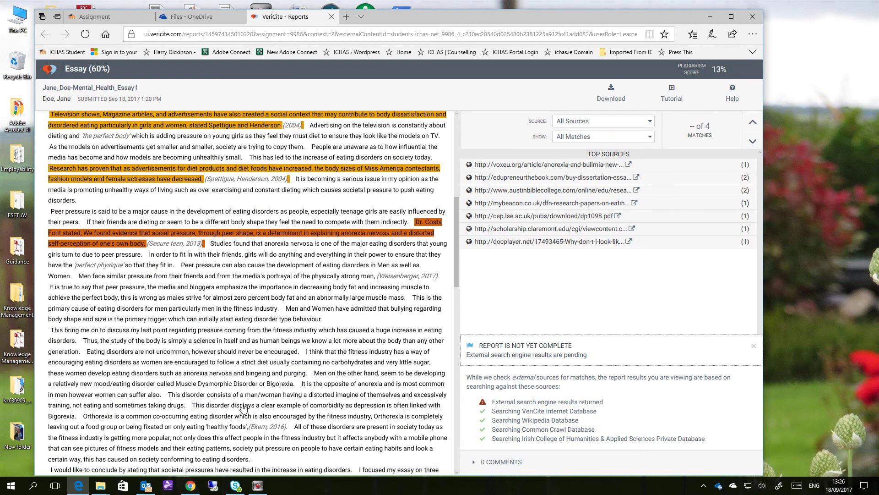
{"action": "scroll", "coordinate": [242, 407], "scroll_direction": "up", "scroll_amount": 4}
{"action": "scroll", "coordinate": [242, 404], "scroll_direction": "up", "scroll_amount": 3}
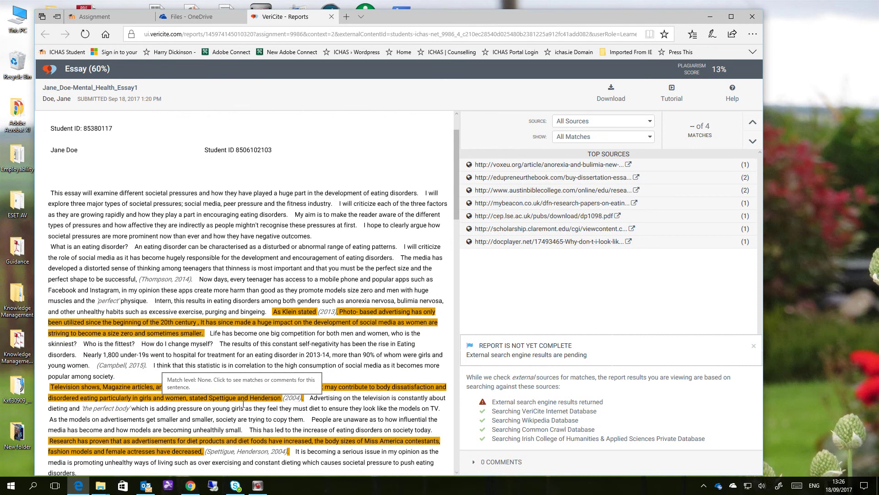
{"action": "scroll", "coordinate": [246, 403], "scroll_direction": "down", "scroll_amount": 5}
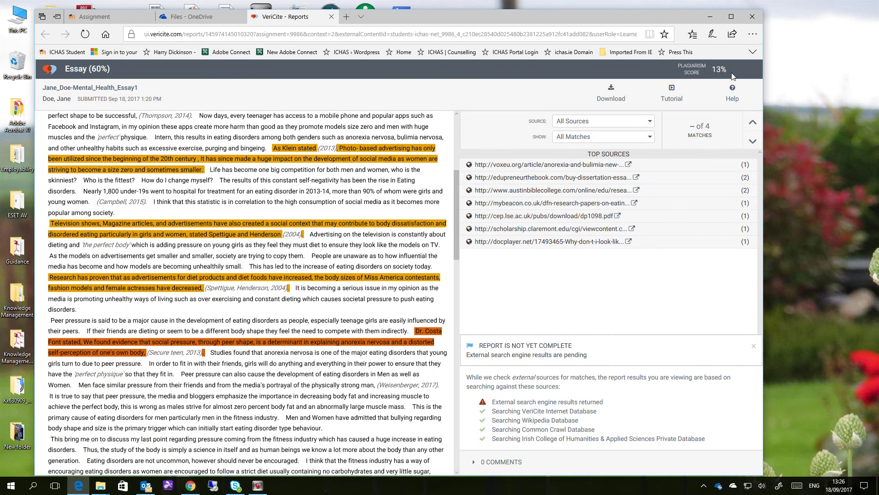
{"action": "scroll", "coordinate": [336, 365], "scroll_direction": "down", "scroll_amount": 4}
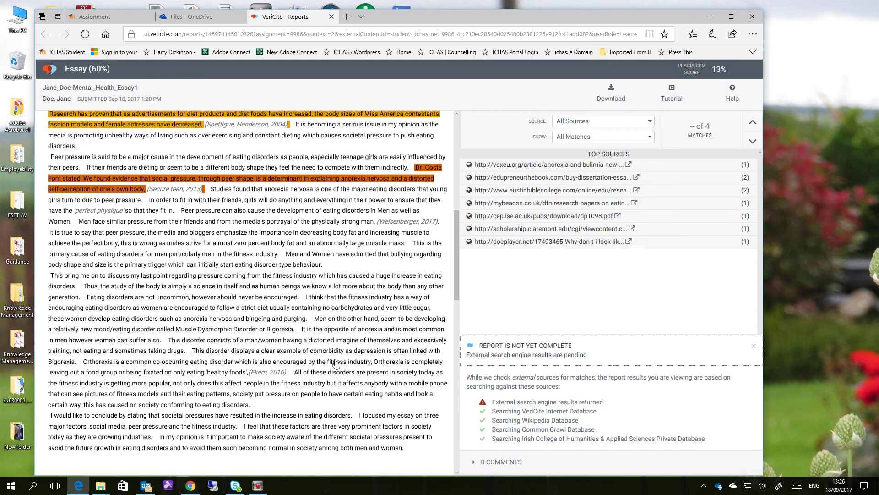
{"action": "scroll", "coordinate": [336, 364], "scroll_direction": "down", "scroll_amount": 1}
{"action": "scroll", "coordinate": [334, 371], "scroll_direction": "up", "scroll_amount": 3}
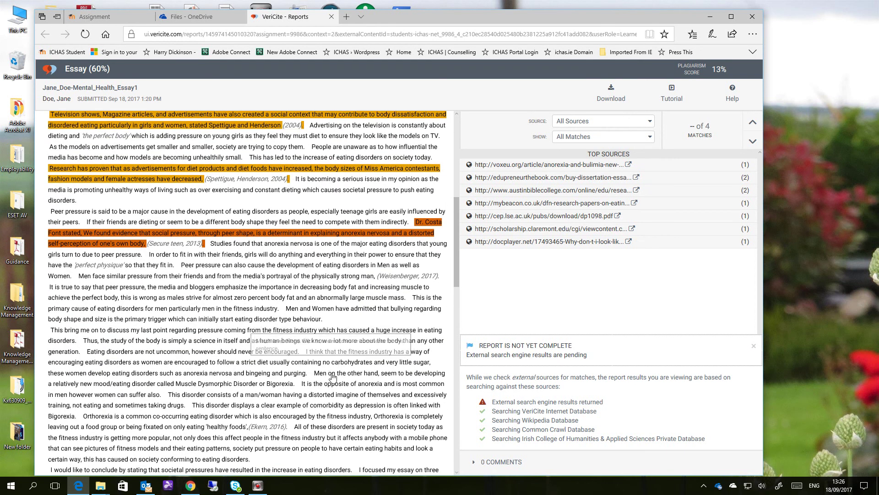
{"action": "scroll", "coordinate": [333, 378], "scroll_direction": "up", "scroll_amount": 3}
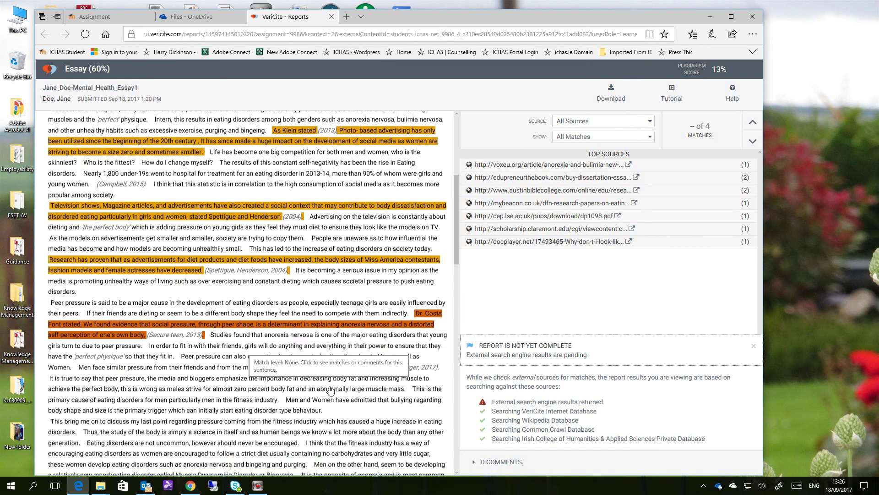
{"action": "scroll", "coordinate": [330, 391], "scroll_direction": "down", "scroll_amount": 2}
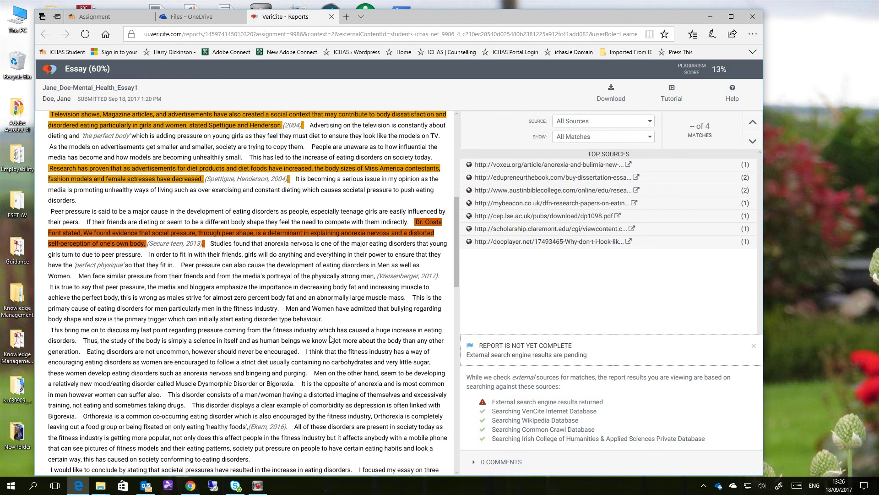
{"action": "scroll", "coordinate": [332, 322], "scroll_direction": "down", "scroll_amount": 3}
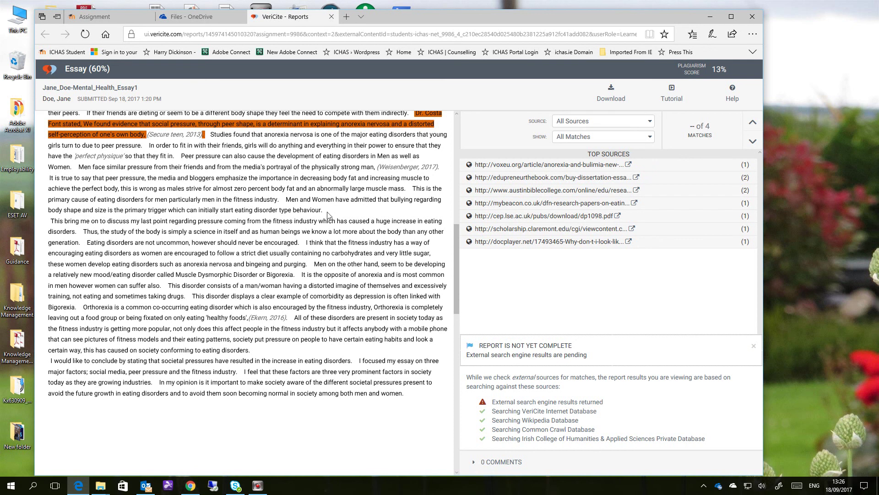
{"action": "scroll", "coordinate": [321, 332], "scroll_direction": "up", "scroll_amount": 3}
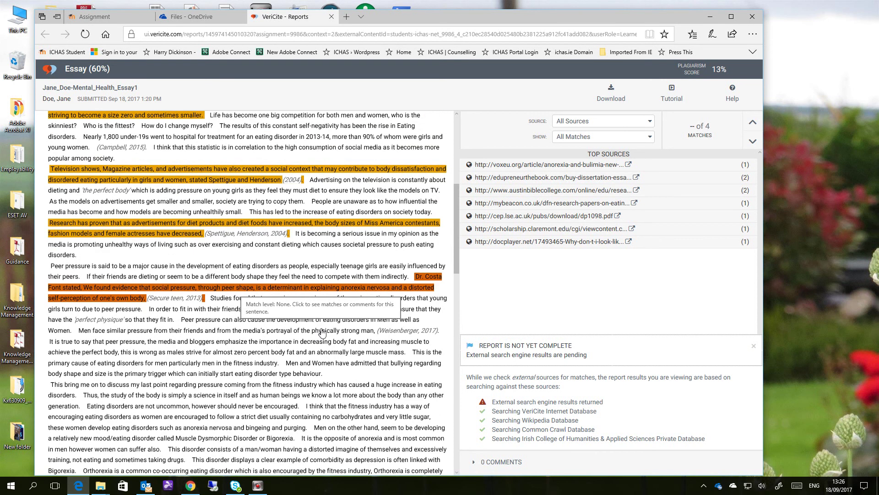
{"action": "scroll", "coordinate": [322, 332], "scroll_direction": "up", "scroll_amount": 5}
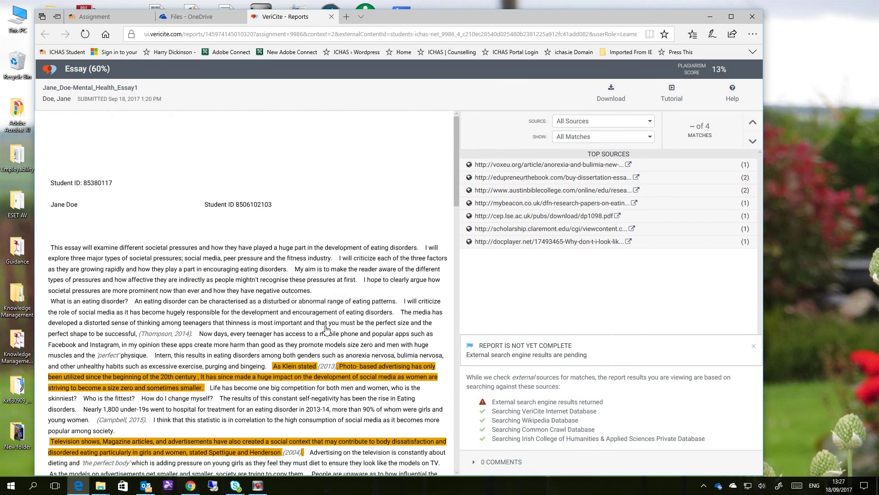
{"action": "scroll", "coordinate": [326, 329], "scroll_direction": "down", "scroll_amount": 2}
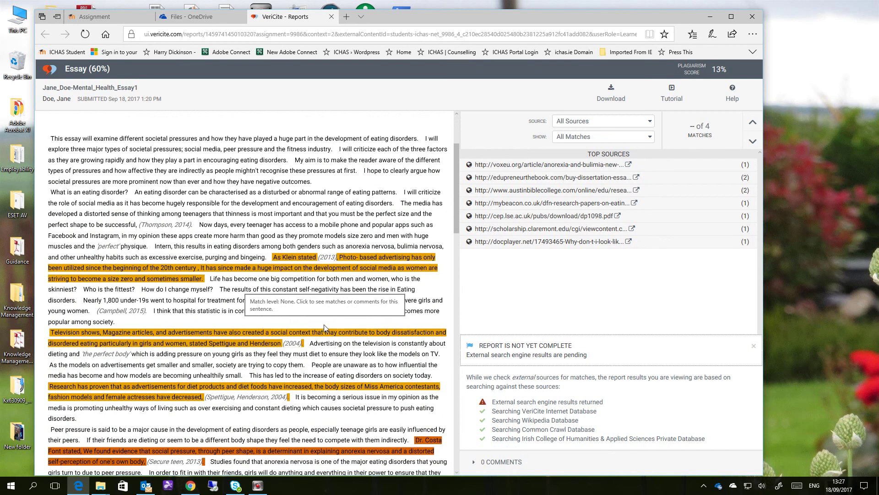